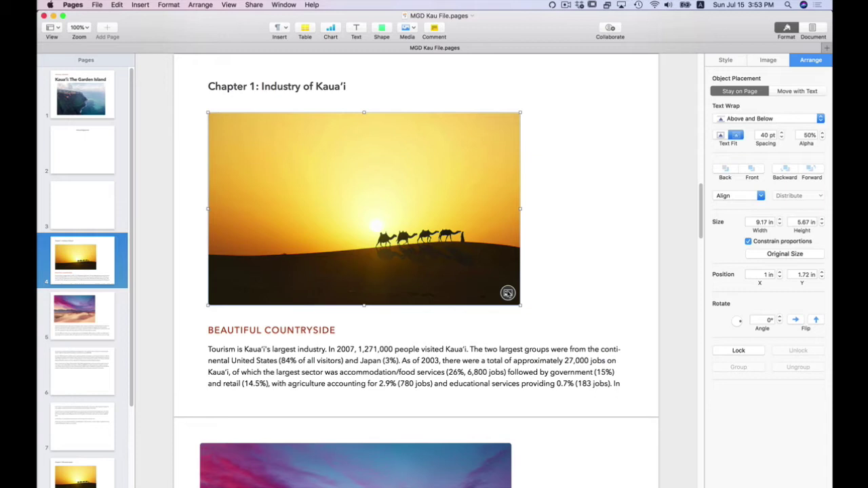
# - Replace the Chapter 1 sunset picture with the cliff photo from the shared Kaua'i album
pyautogui.click(507, 293)
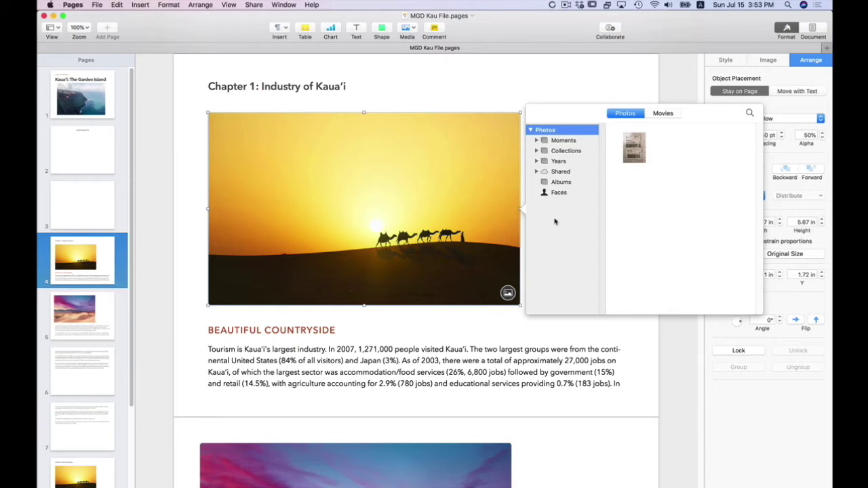
pyautogui.click(555, 172)
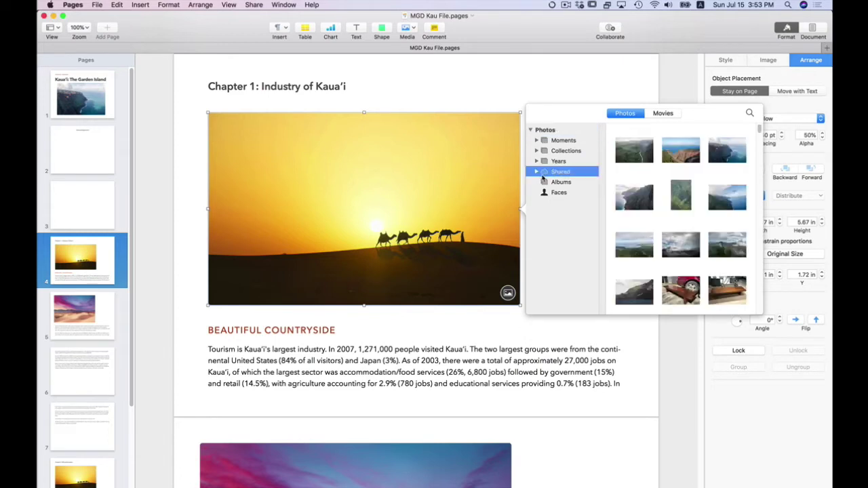
pyautogui.click(535, 172)
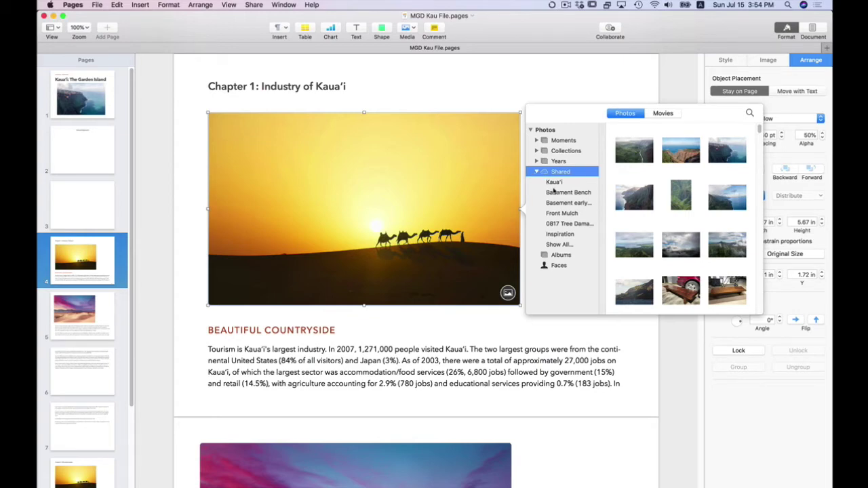
pyautogui.click(555, 182)
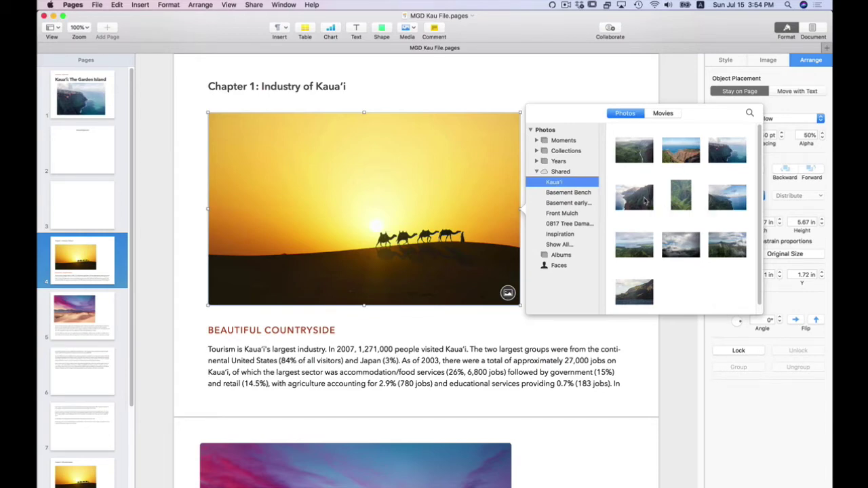
pyautogui.click(645, 200)
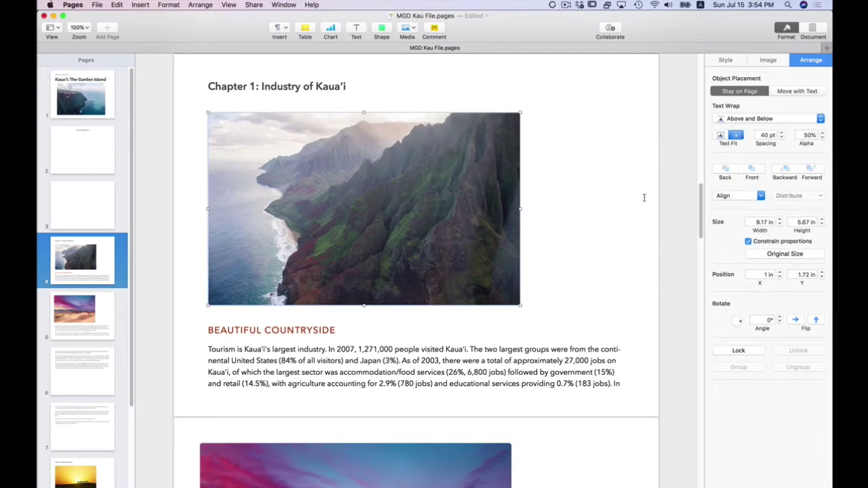
# - Reframe the cliff photo's mask to 9.17 × 5.89 in and confirm the edit
pyautogui.doubleClick(435, 208)
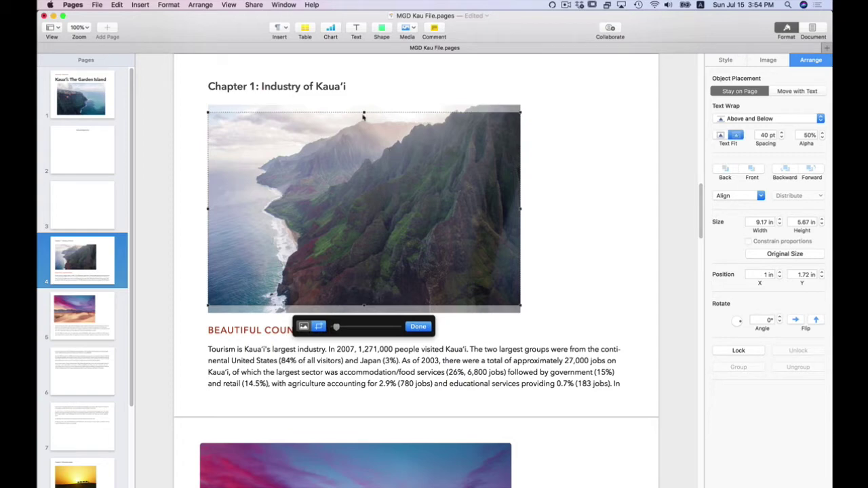
pyautogui.moveTo(364, 113); pyautogui.dragTo(364, 104)
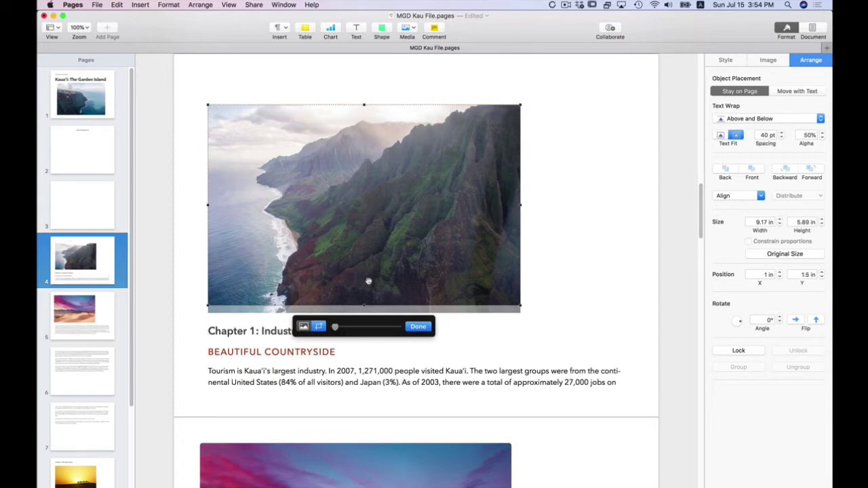
pyautogui.moveTo(364, 307); pyautogui.dragTo(363, 311)
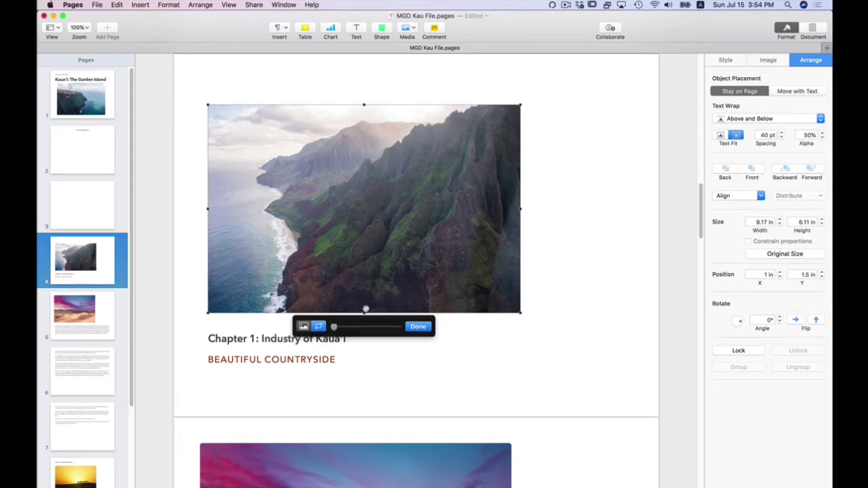
pyautogui.press('super+z')
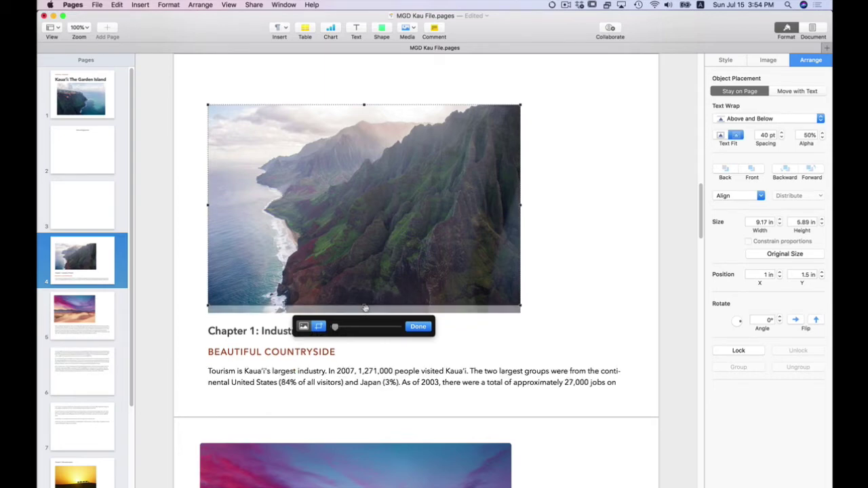
pyautogui.click(421, 327)
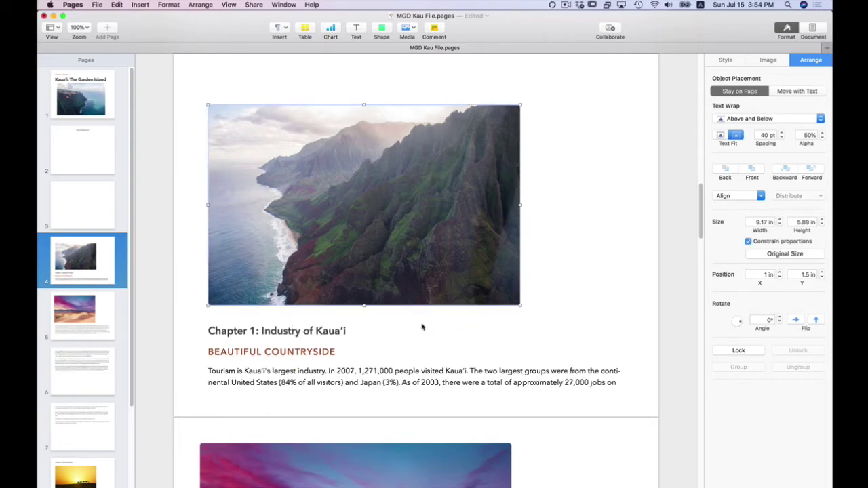
pyautogui.click(555, 197)
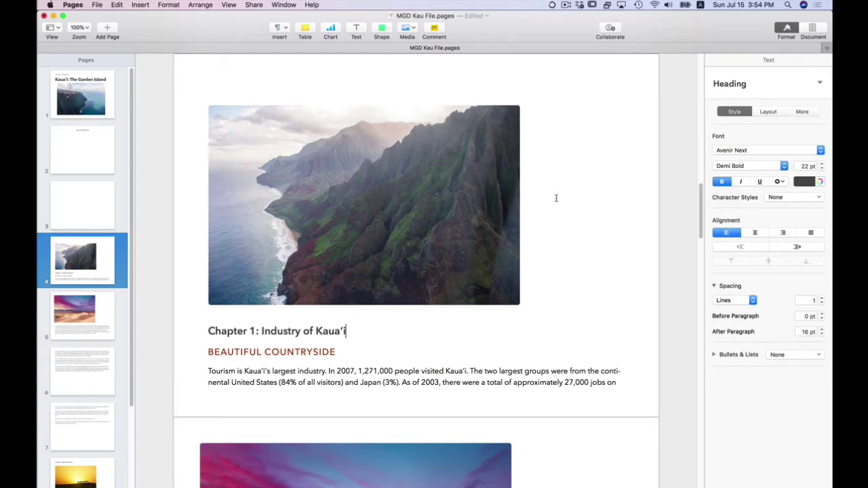
# - Shrink the page 5 desert dunes image to 5.12 × 3.42 in and move it right
pyautogui.scroll(-7, 515, 251)
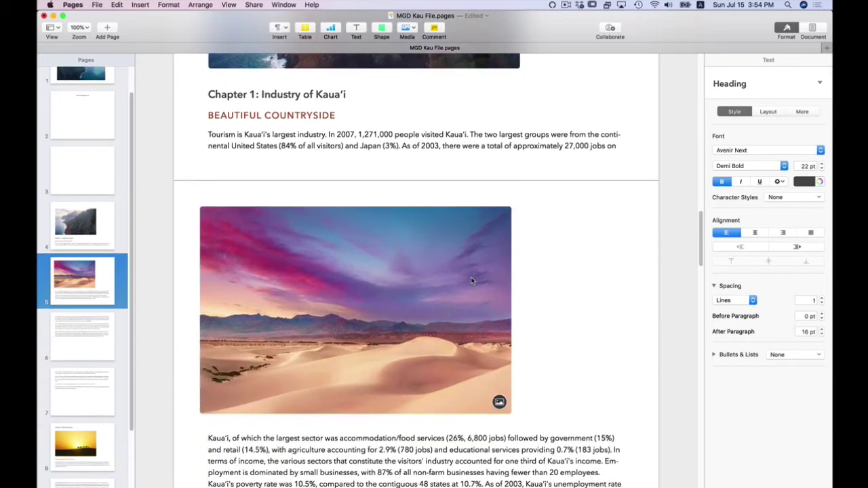
pyautogui.click(470, 281)
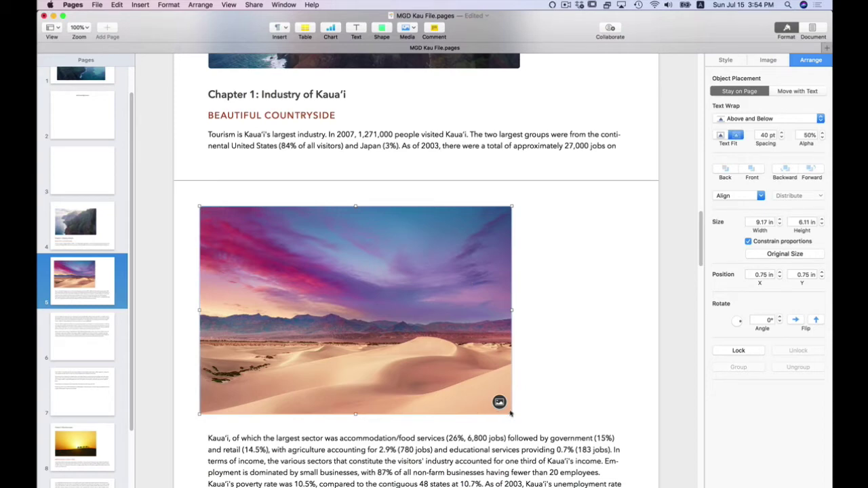
pyautogui.moveTo(506, 414); pyautogui.dragTo(375, 319)
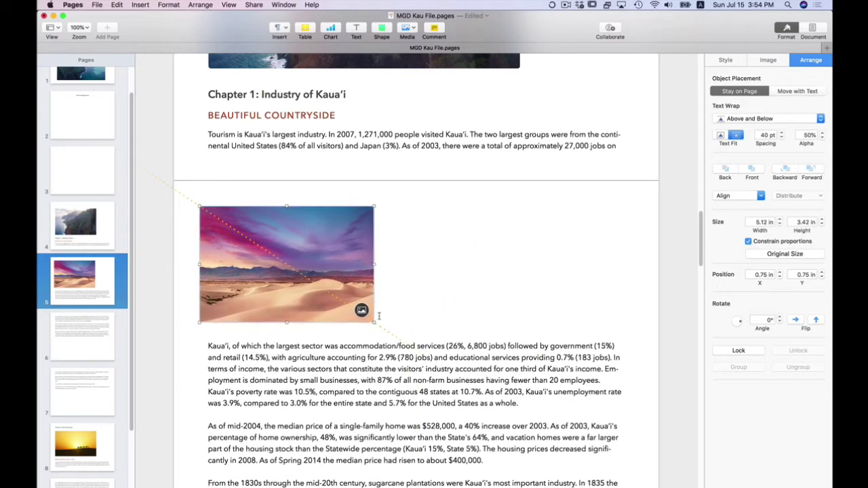
pyautogui.moveTo(301, 254); pyautogui.dragTo(543, 250)
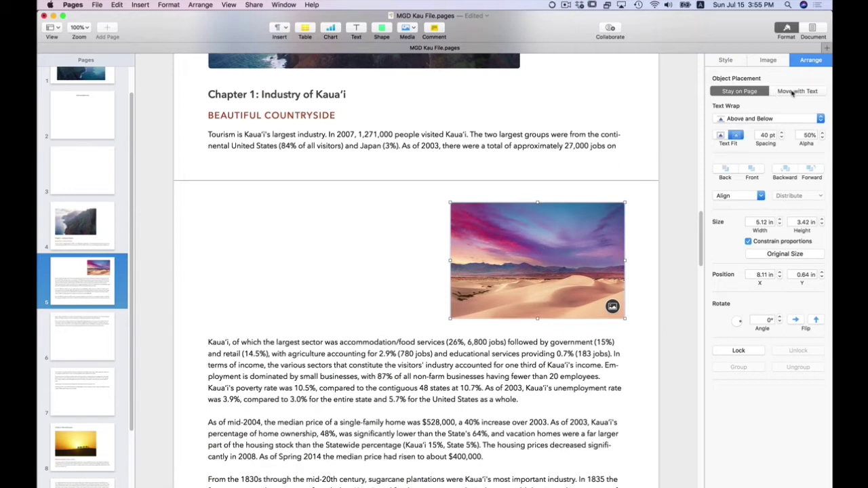
# - Set the desert image to Move with Text with the text wrap set to Around
pyautogui.click(792, 93)
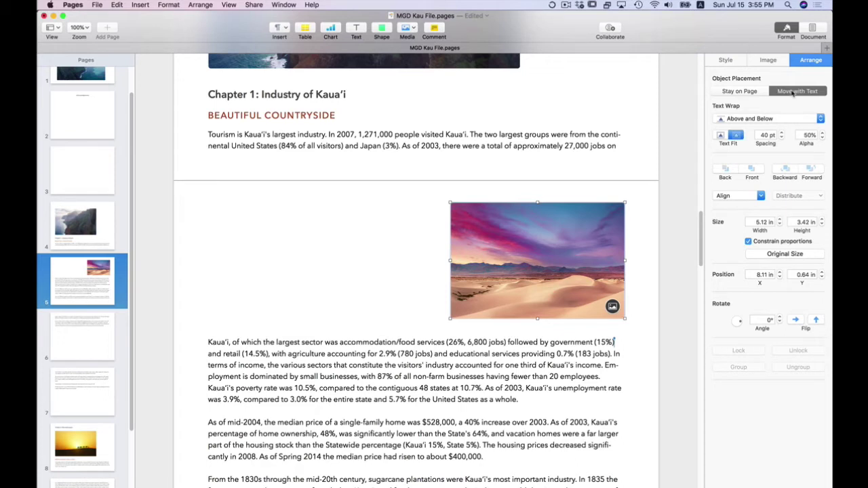
pyautogui.click(750, 119)
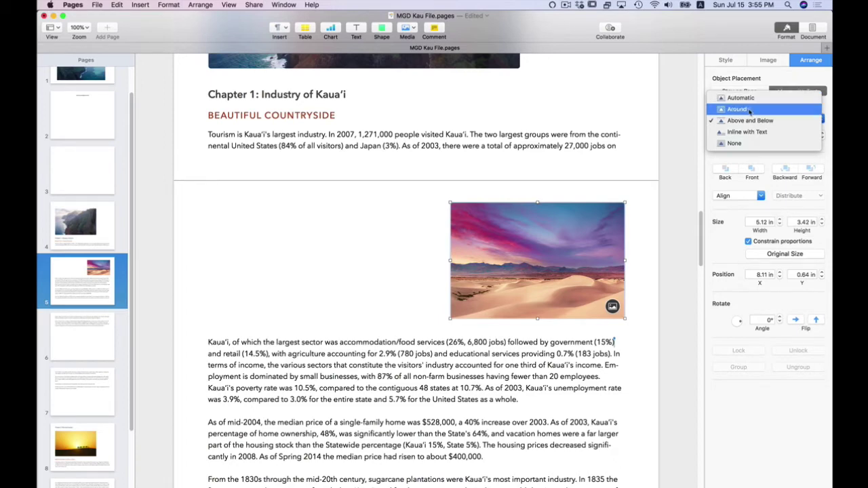
pyautogui.click(749, 109)
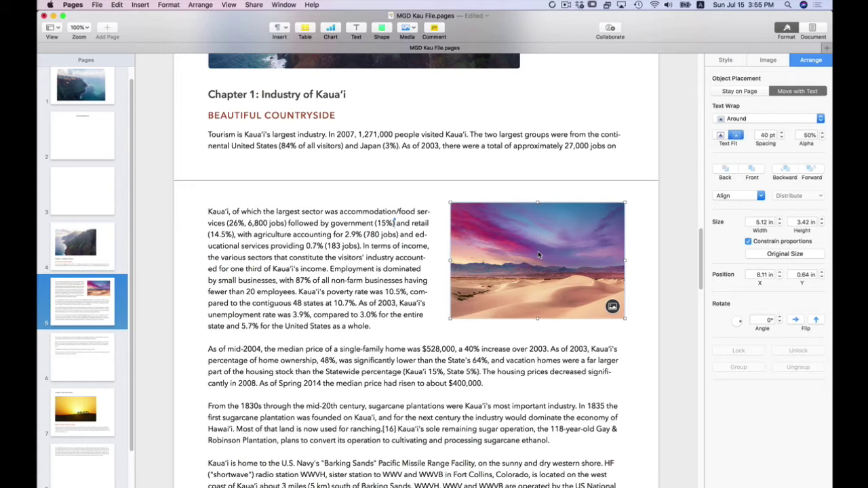
# - Nudge the desert image down to 0.9 in from the top of the page
pyautogui.moveTo(538, 248); pyautogui.dragTo(535, 255)
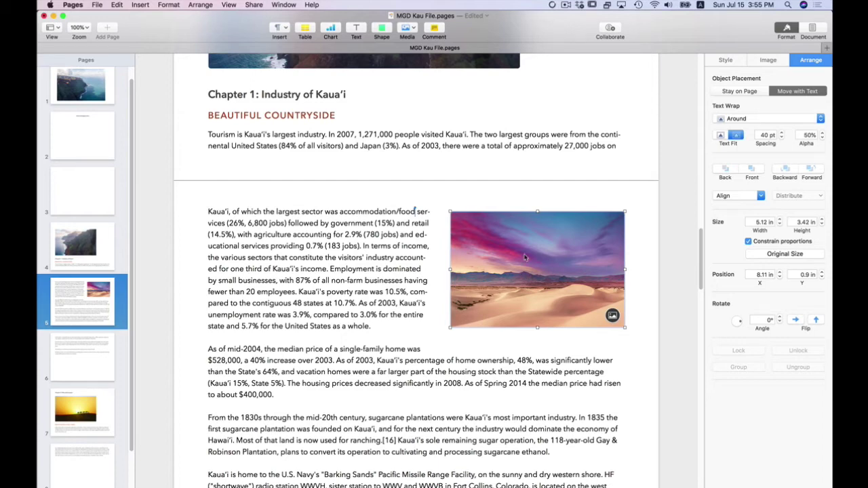
pyautogui.scroll(-15, 407, 284)
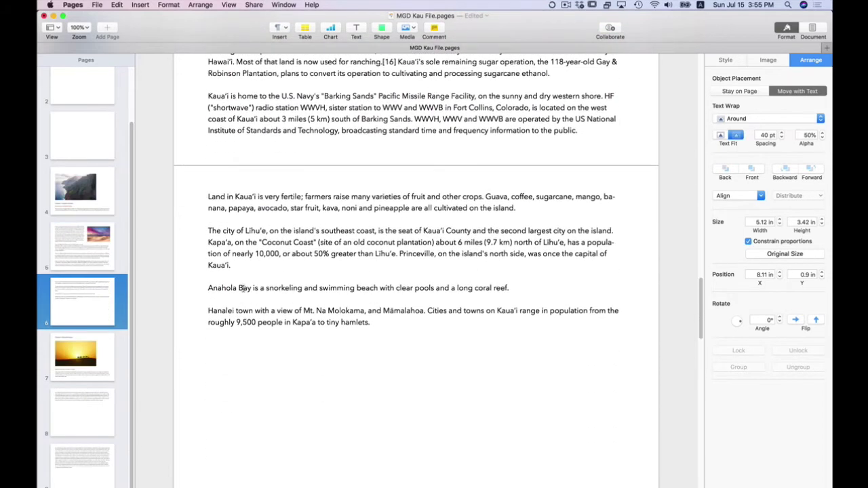
# - Cut the Līhu'e paragraph and paste it into the Chapter 1 tourism paragraph before 'As of 2003'
pyautogui.click(231, 266)
pyautogui.tripleClick(218, 253)
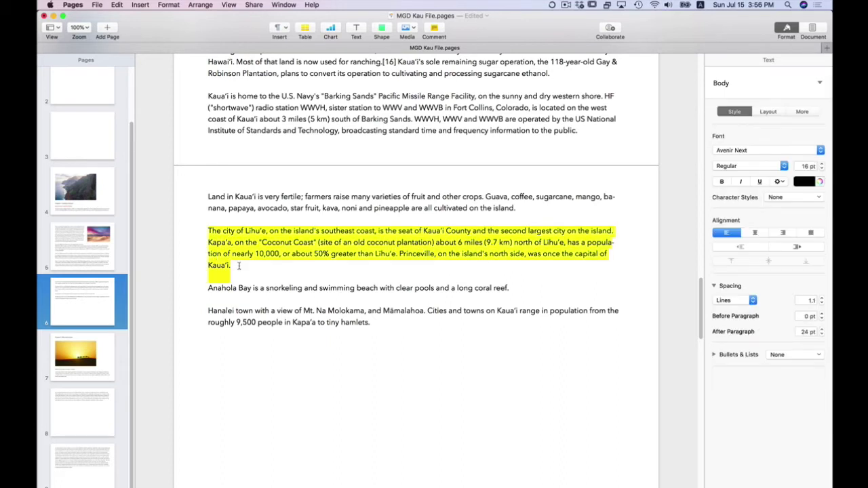
pyautogui.press('super+x')
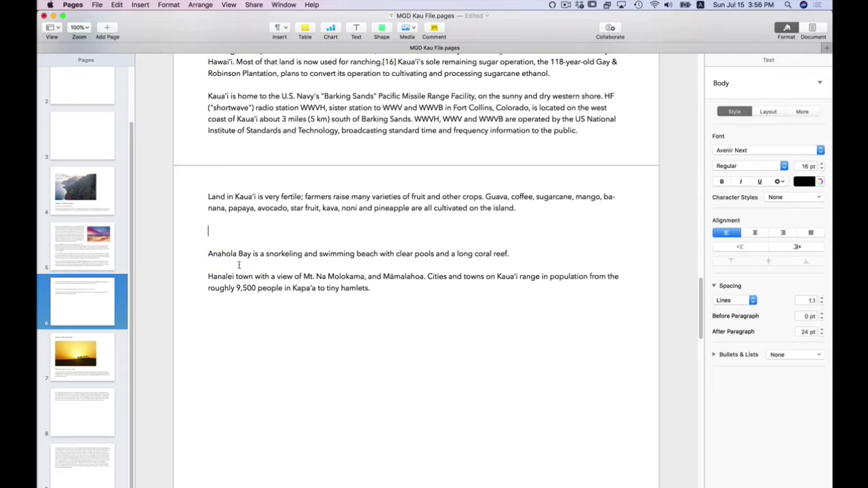
pyautogui.scroll(10, 258, 358)
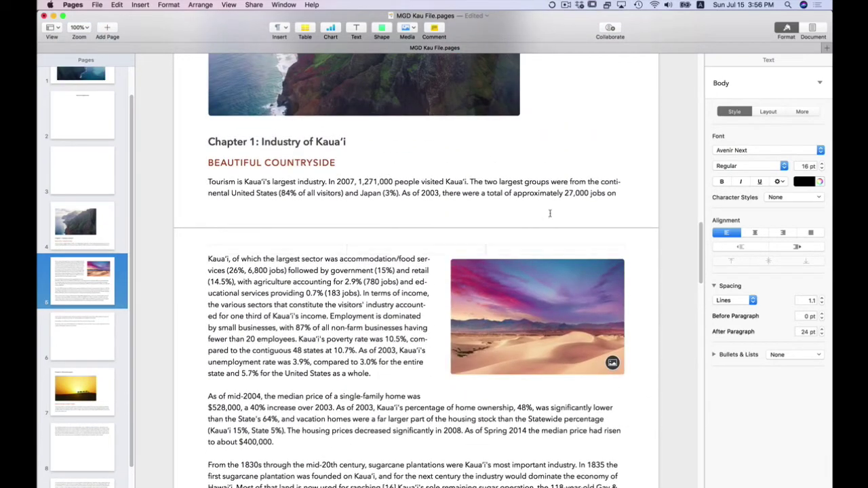
pyautogui.click(614, 193)
pyautogui.click(404, 193)
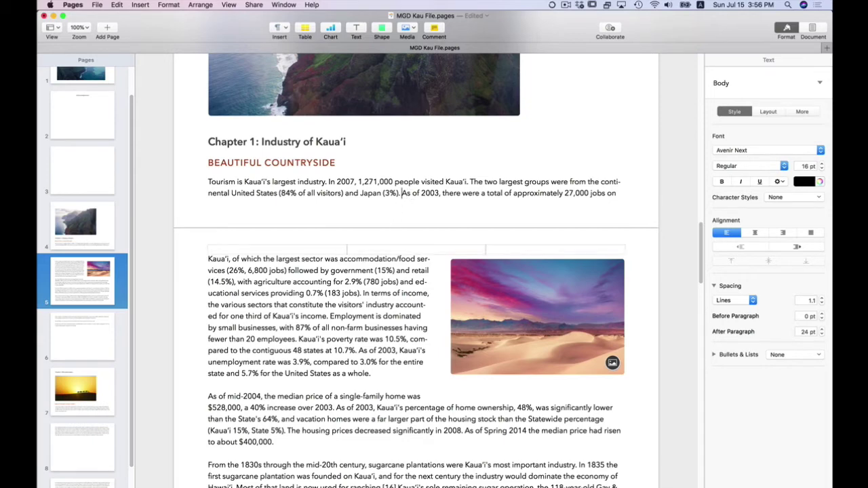
pyautogui.press('Left')
pyautogui.press('super+v')
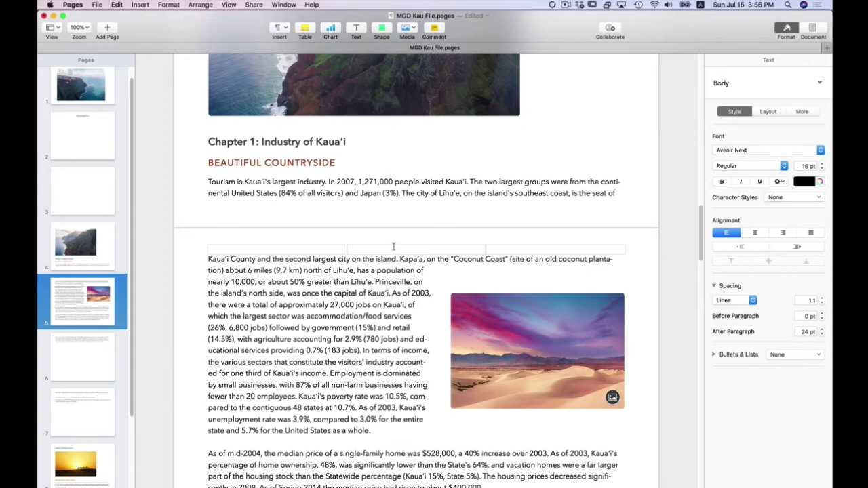
# - Move the desert image up to 0.75 in, level with the first text line, and save
pyautogui.click(549, 331)
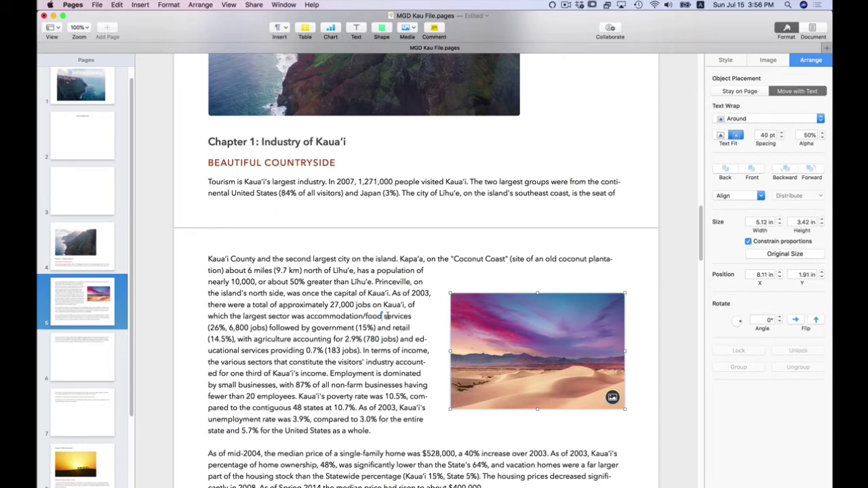
pyautogui.moveTo(529, 335); pyautogui.dragTo(528, 293)
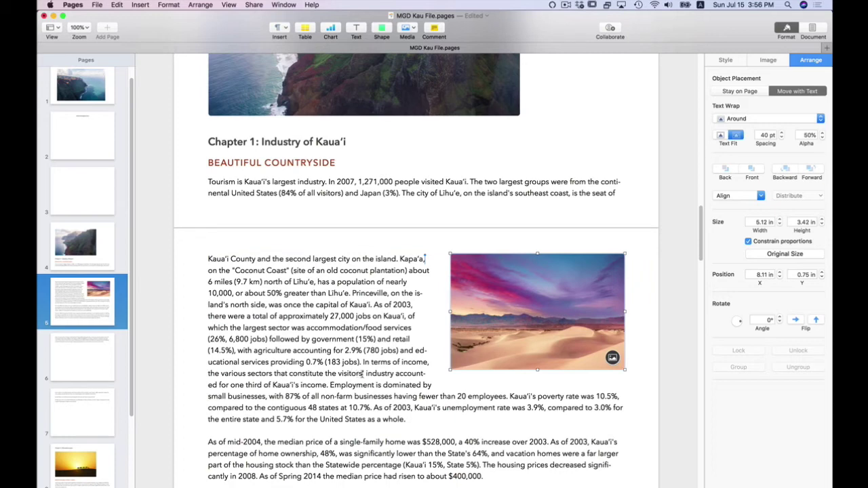
pyautogui.press('super+s')
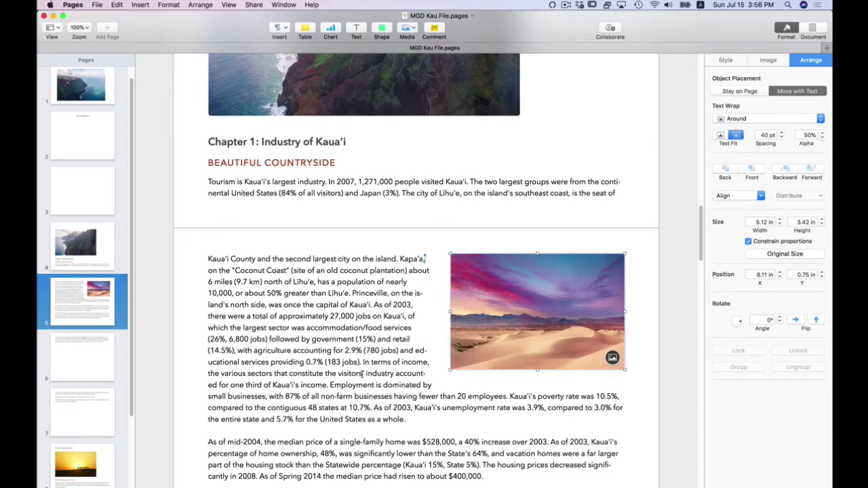
pyautogui.scroll(2, 510, 251)
pyautogui.scroll(-5, 505, 255)
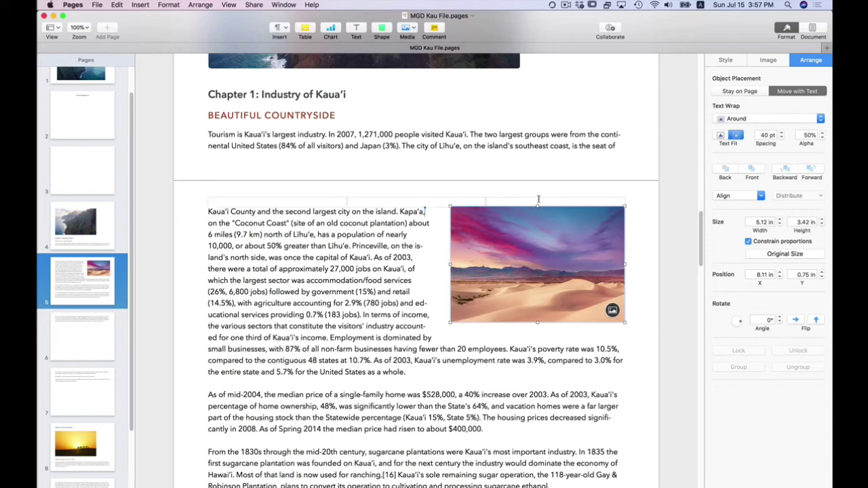
# - Drag Kauai_011314_DSC0075.jpg from Finder's Kauai Mountain Images folder onto the page 5 image
pyautogui.press('super+Tab')
pyautogui.press('super+Tab')
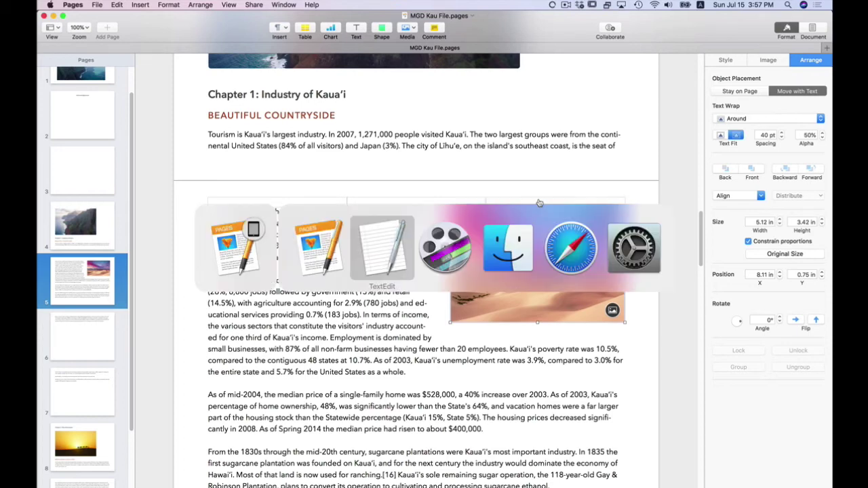
pyautogui.press('super+Tab')
pyautogui.press('super+Tab')
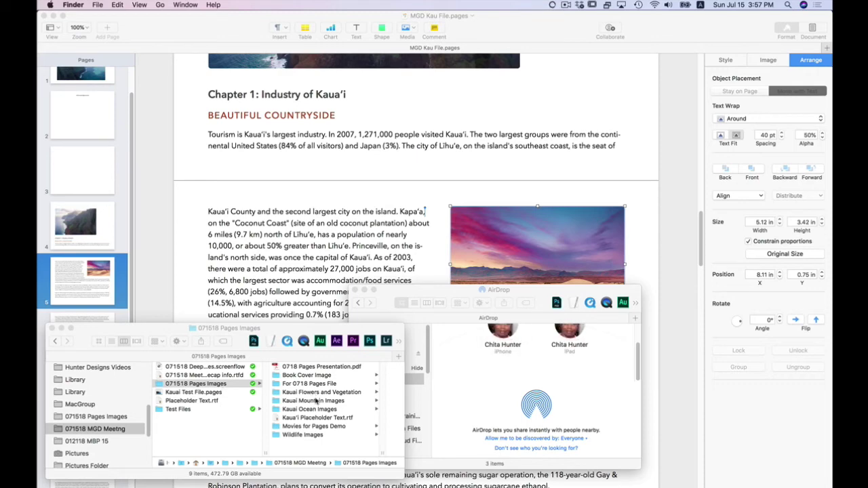
pyautogui.click(312, 400)
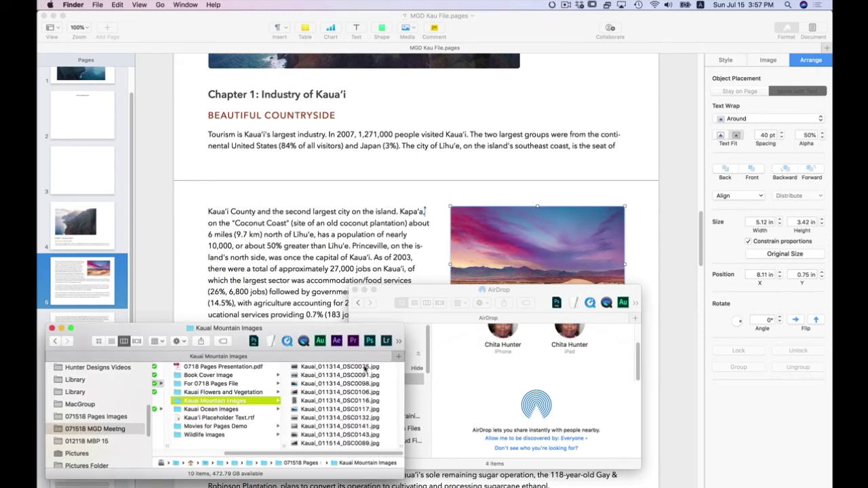
pyautogui.click(365, 366)
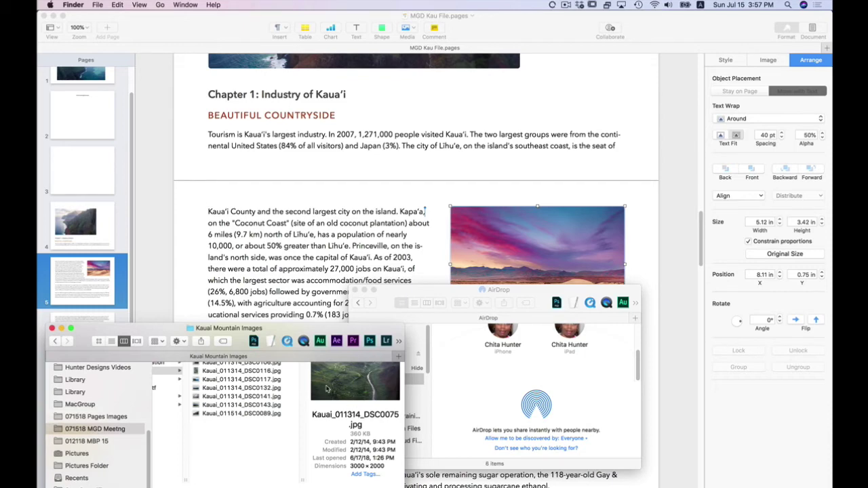
pyautogui.moveTo(331, 391); pyautogui.dragTo(526, 254)
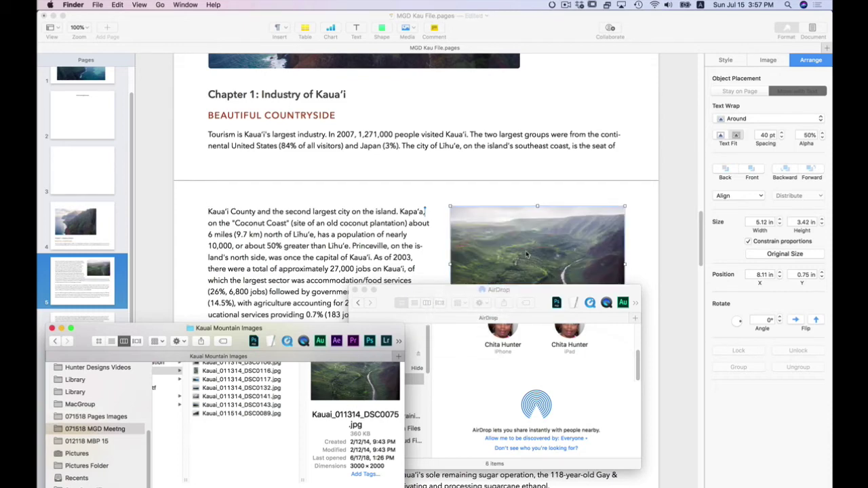
# - Enlarge the page 5 valley photo to 7.62 × 5.08 in and save the document
pyautogui.click(440, 165)
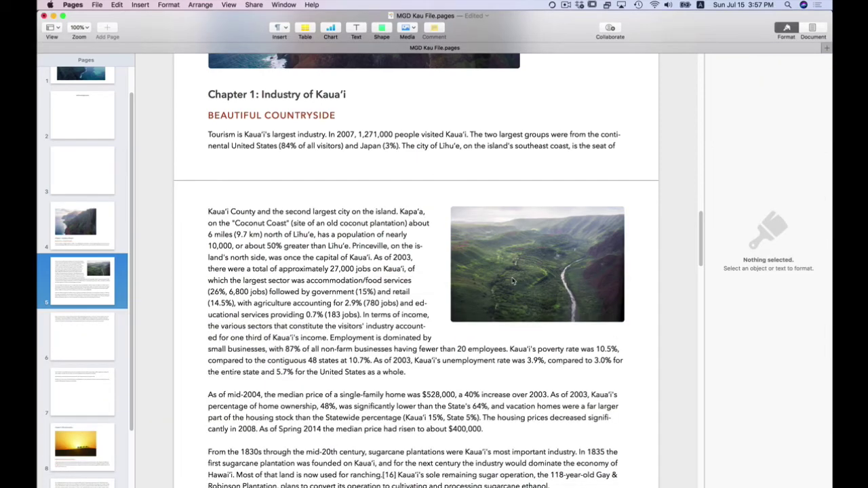
pyautogui.click(500, 275)
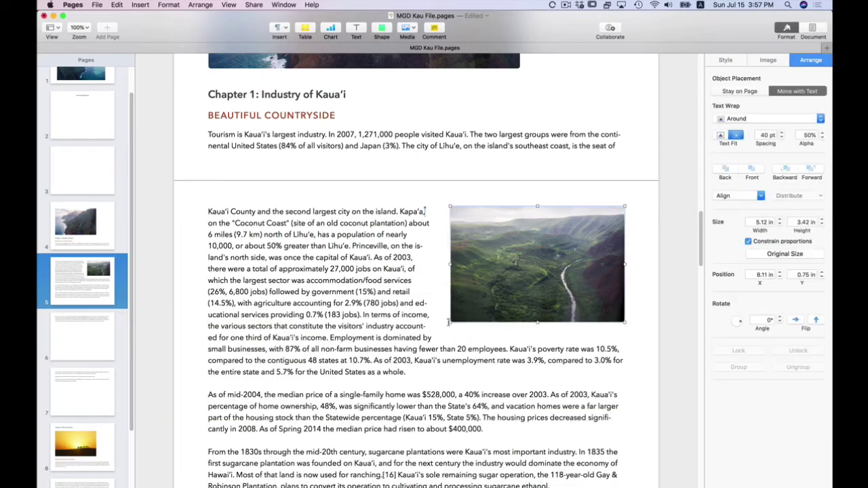
pyautogui.moveTo(449, 323); pyautogui.dragTo(364, 379)
pyautogui.scroll(-2, 527, 296)
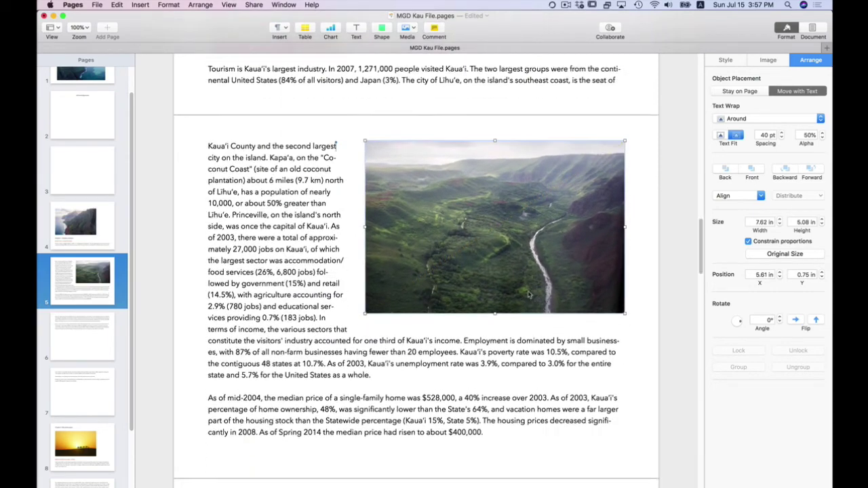
pyautogui.scroll(-4, 529, 296)
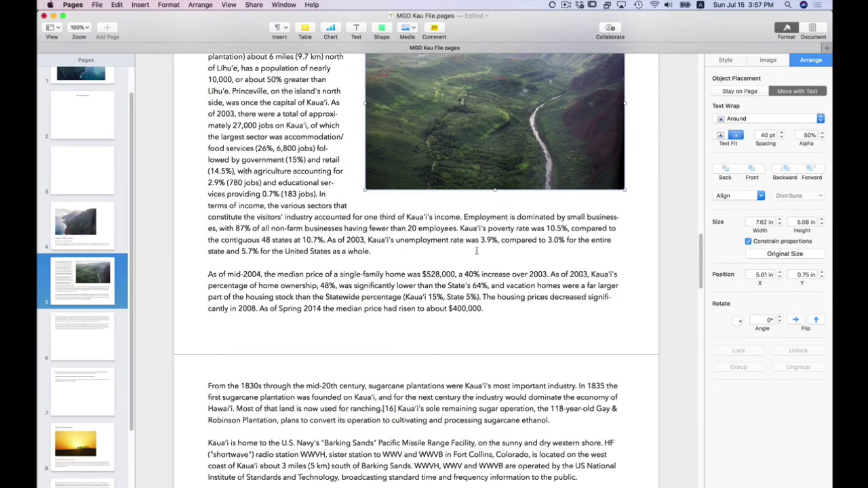
pyautogui.scroll(4, 477, 252)
pyautogui.scroll(-3, 377, 325)
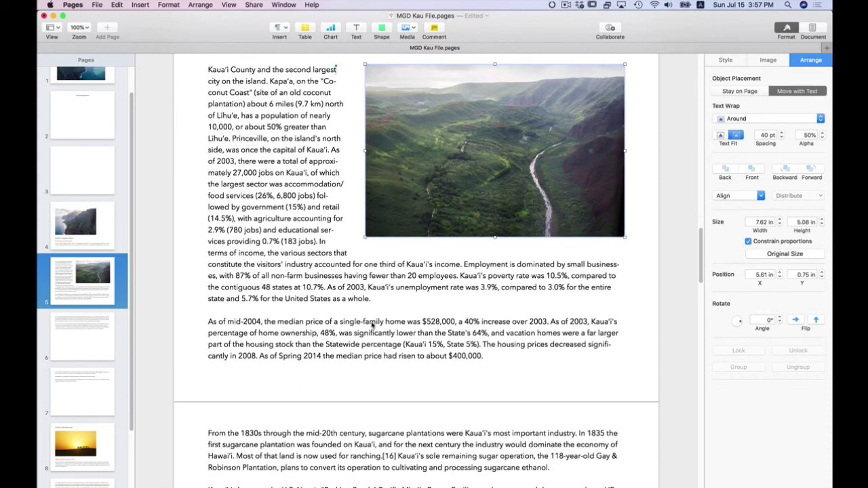
pyautogui.press('super+s')
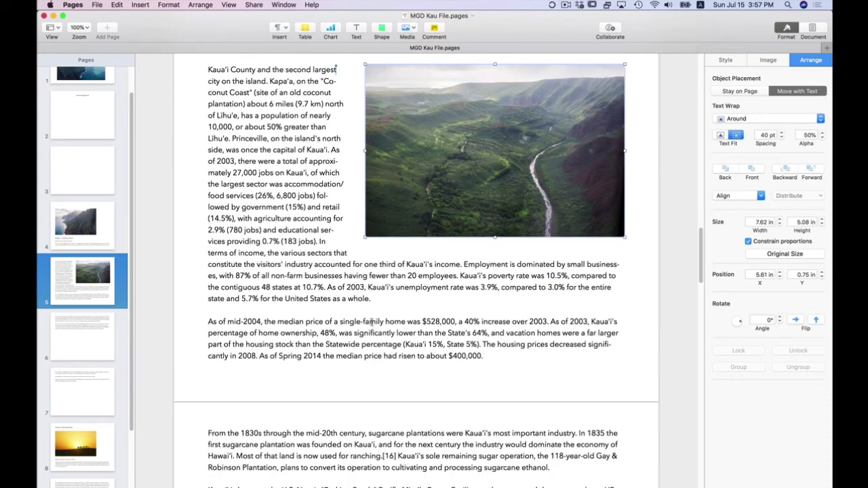
pyautogui.scroll(-20, 371, 318)
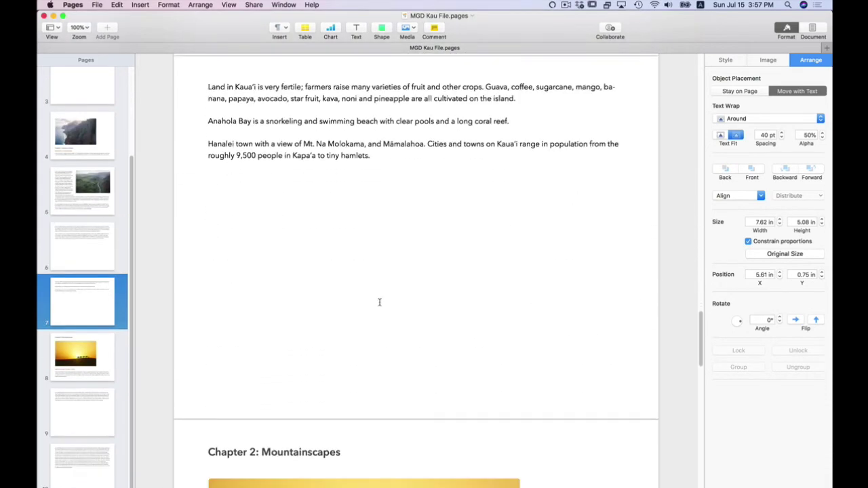
# - Delete the stray page break after 'public.' with invisibles shown, save, then hide invisibles
pyautogui.scroll(4, 379, 303)
pyautogui.scroll(7, 379, 303)
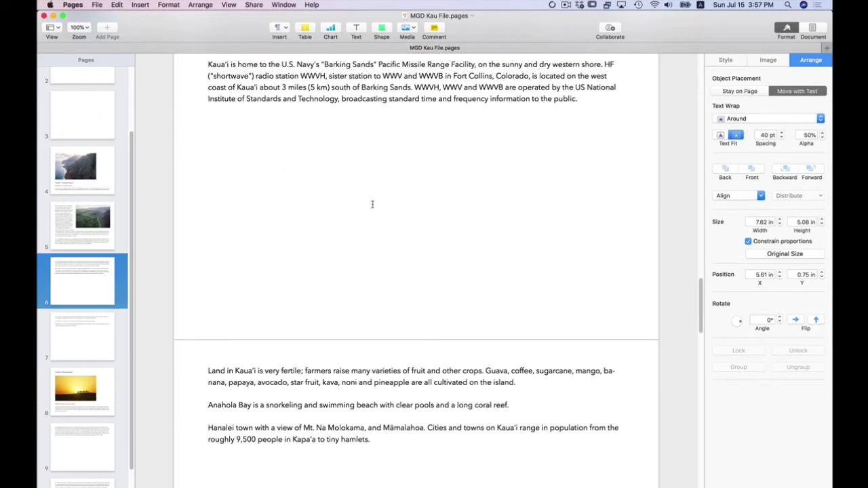
pyautogui.click(381, 256)
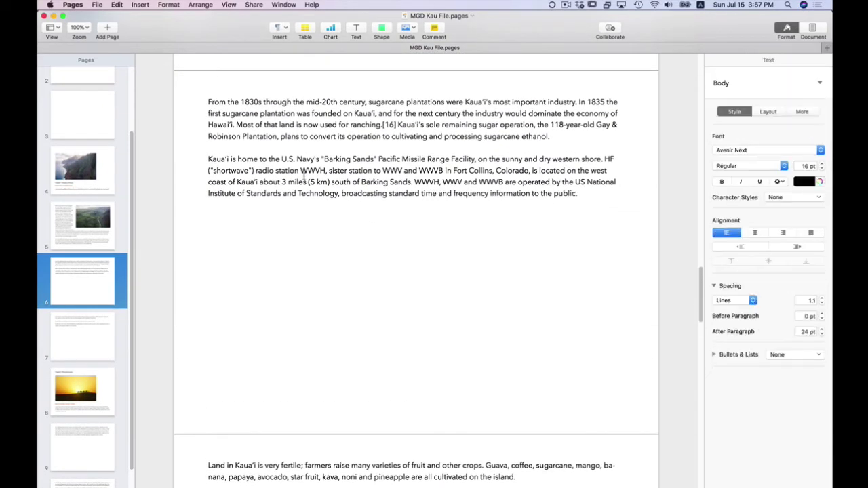
pyautogui.click(229, 5)
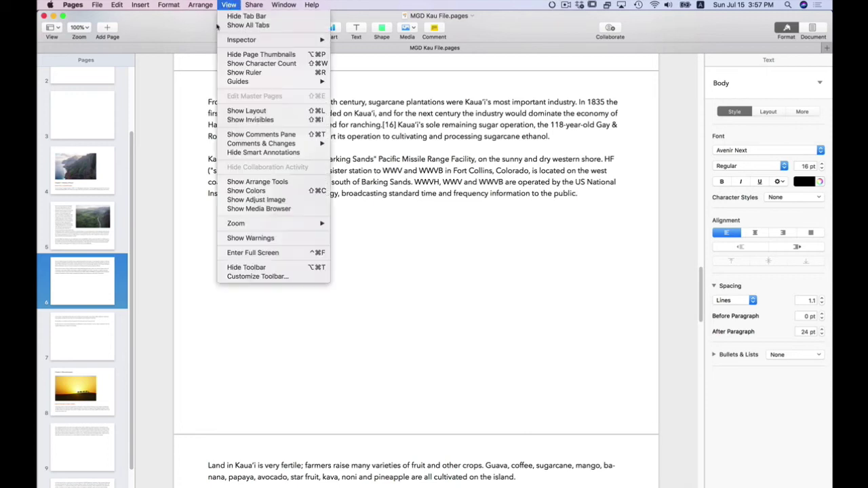
pyautogui.click(238, 120)
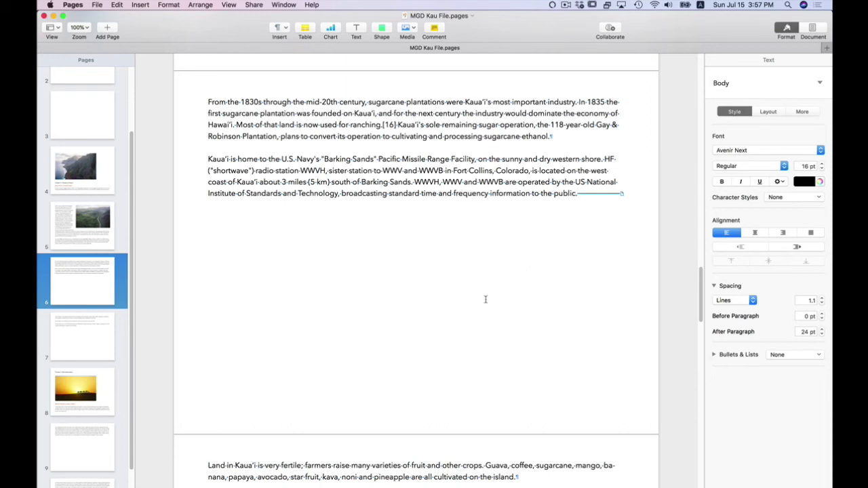
pyautogui.press('Delete')
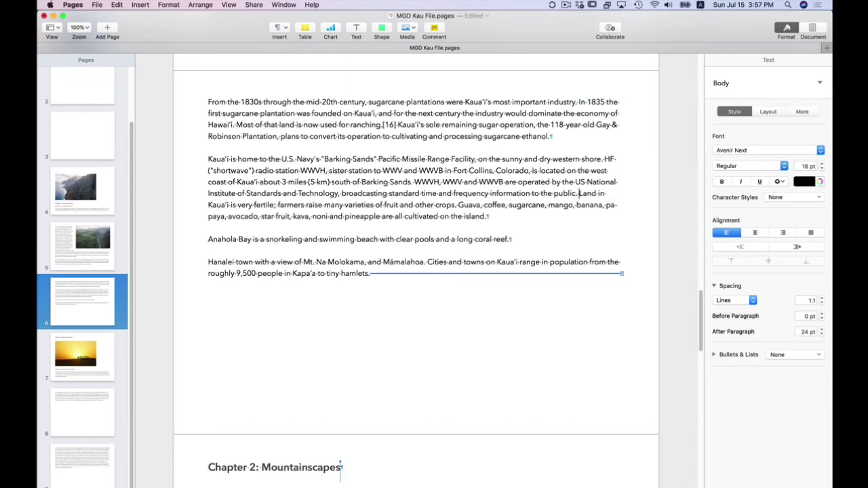
pyautogui.press('super+s')
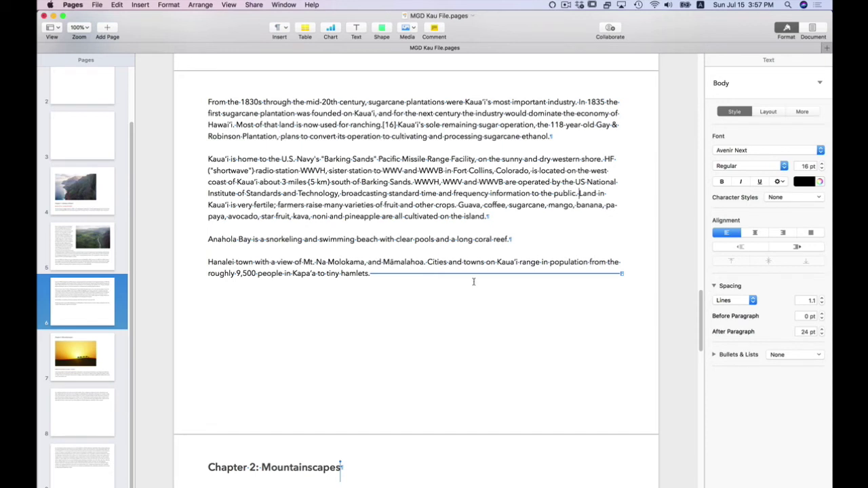
pyautogui.click(230, 6)
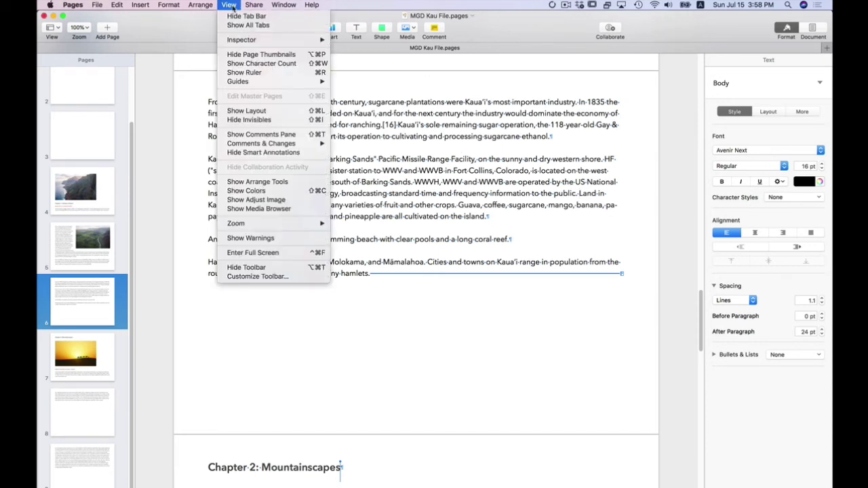
pyautogui.click(249, 119)
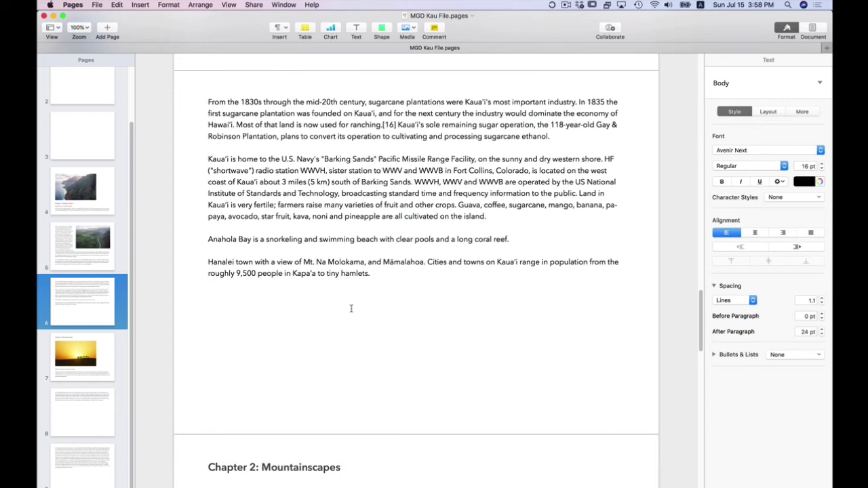
# - Swap the Chapter 2 camel sunset photo for Kauai_011314_DSC0132.jpg from Kauai Mountain Images
pyautogui.scroll(-5, 352, 309)
pyautogui.scroll(-2, 351, 308)
pyautogui.click(352, 247)
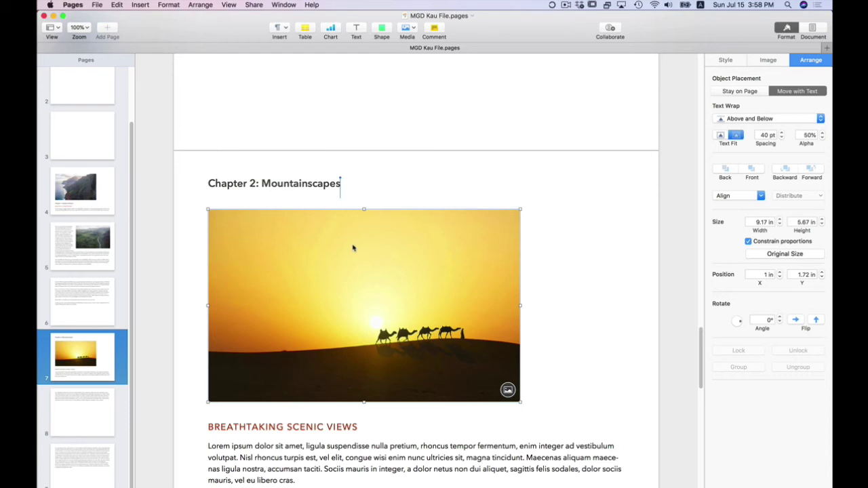
pyautogui.scroll(-1, 455, 287)
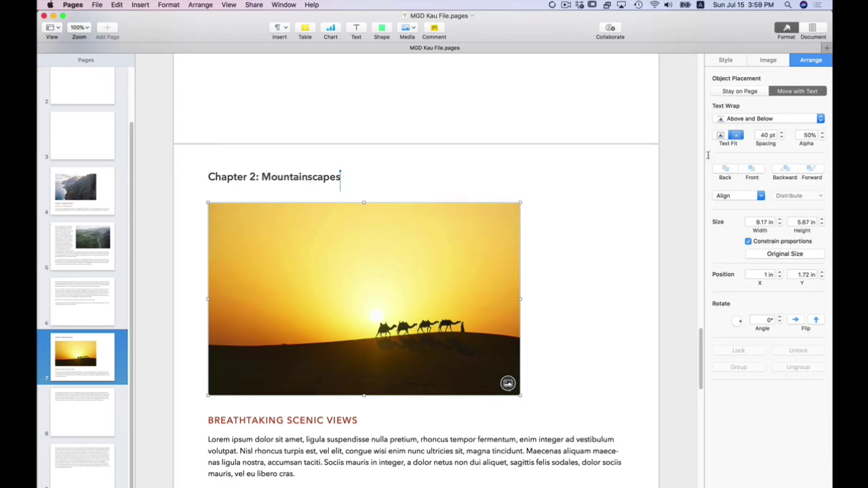
pyautogui.click(766, 60)
pyautogui.click(768, 108)
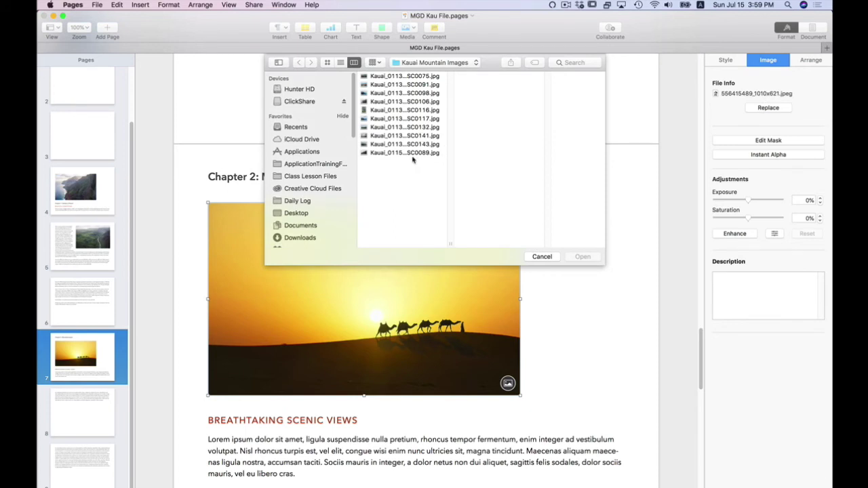
pyautogui.click(412, 154)
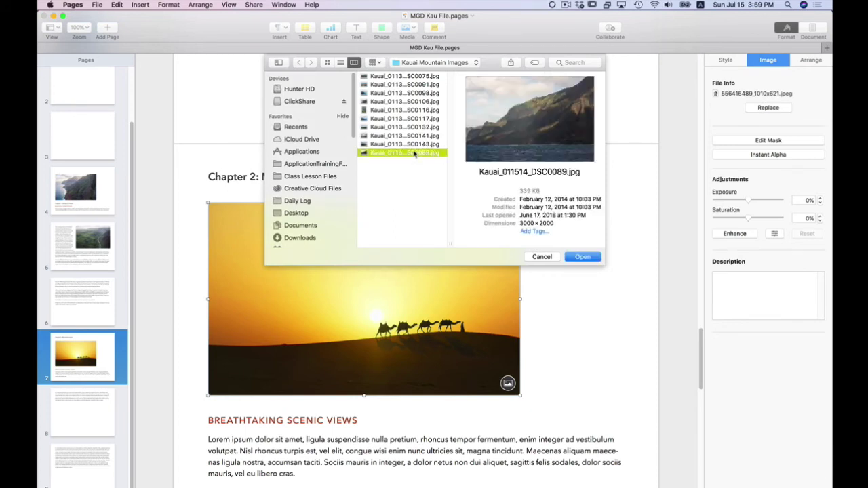
pyautogui.press('Up')
pyautogui.press('Up')
pyautogui.press('Up')
pyautogui.press('Up')
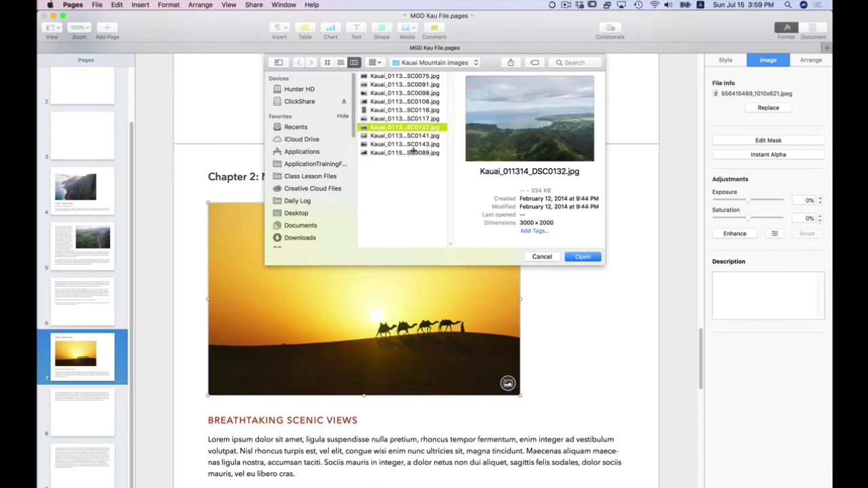
pyautogui.press('Down')
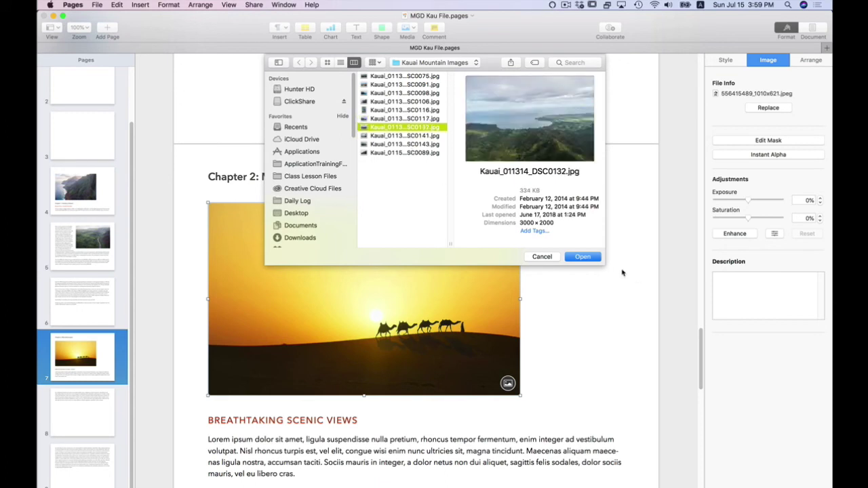
pyautogui.click(579, 257)
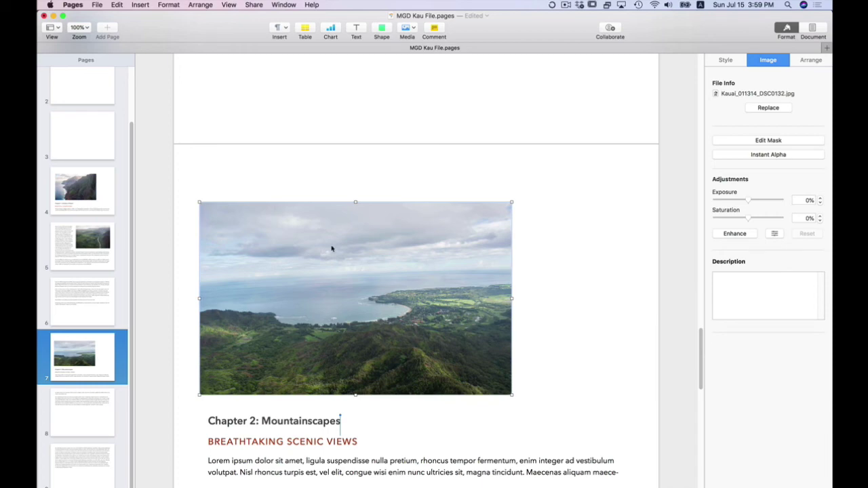
# - Move the coastline photo down beneath the Chapter 2: Mountainscapes heading on page 7
pyautogui.click(373, 187)
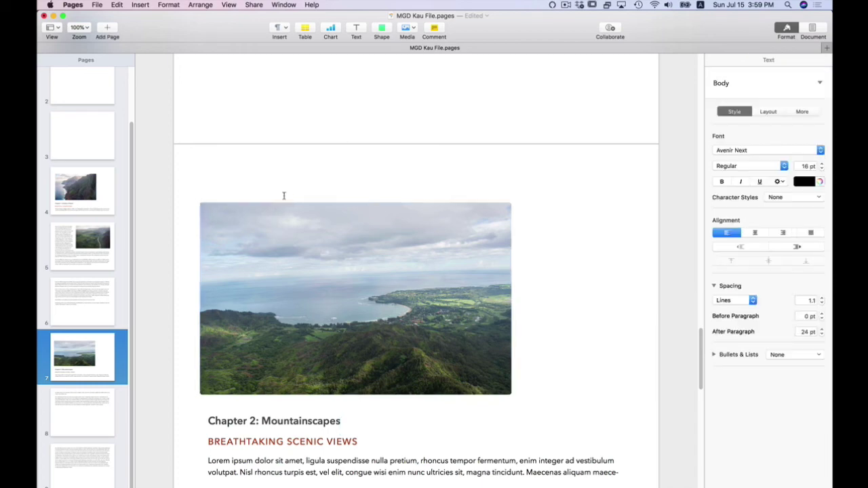
pyautogui.scroll(5, 300, 186)
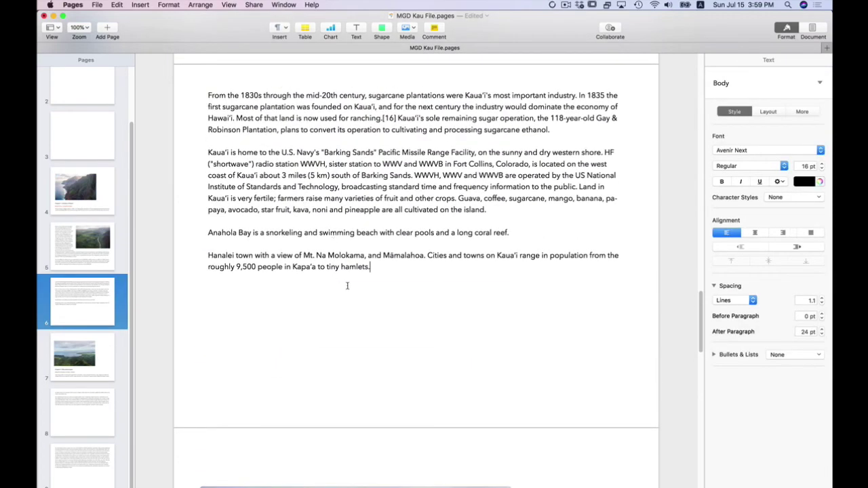
pyautogui.scroll(-3, 366, 355)
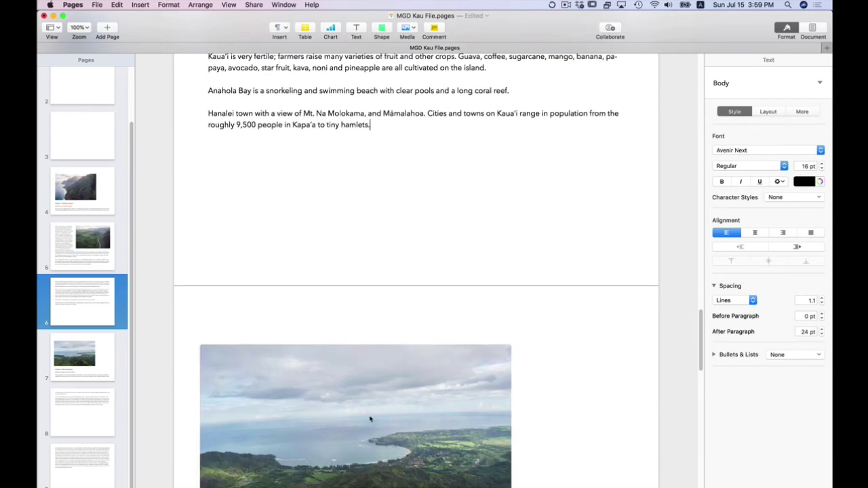
pyautogui.scroll(-4, 370, 416)
pyautogui.moveTo(320, 269)
pyautogui.mouseDown()
pyautogui.moveTo(318, 281)
pyautogui.moveTo(327, 278)
pyautogui.mouseUp()
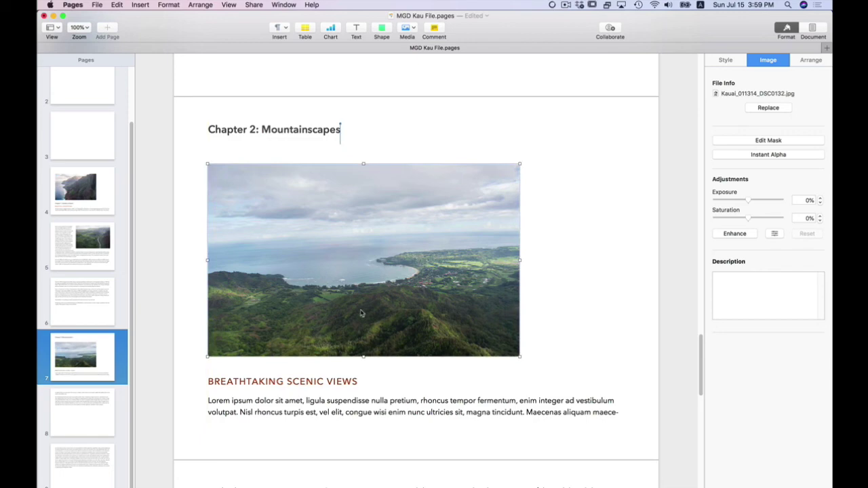
# - Save the Kaua'i document with Cmd+S
pyautogui.press('super+s')
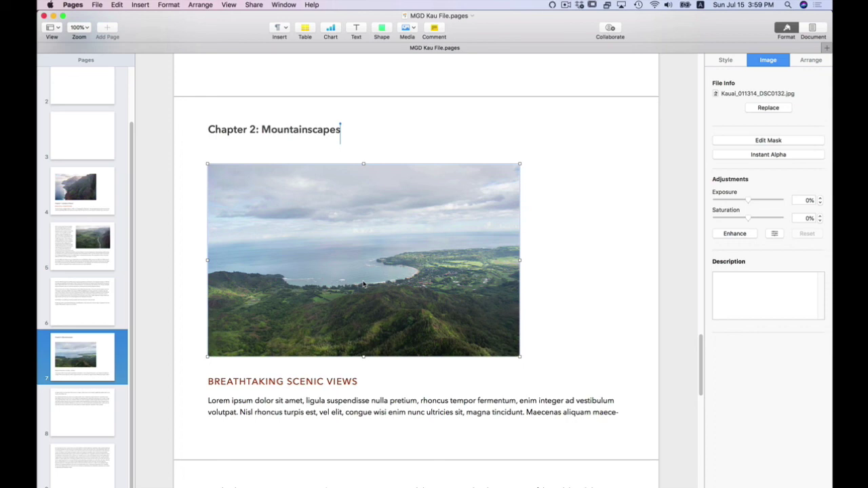
pyautogui.scroll(-10, 364, 284)
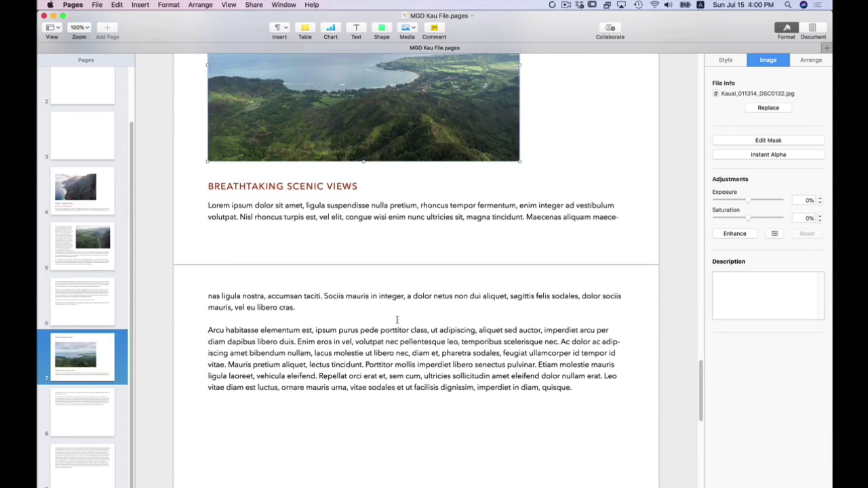
pyautogui.scroll(5, 430, 260)
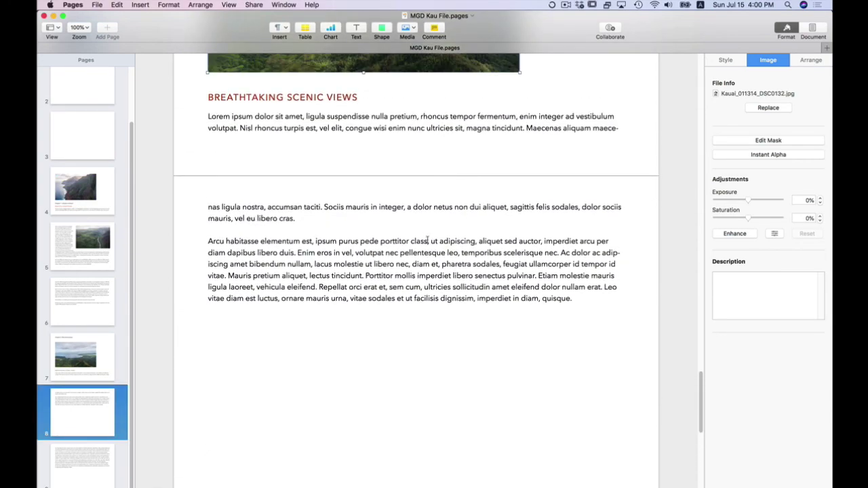